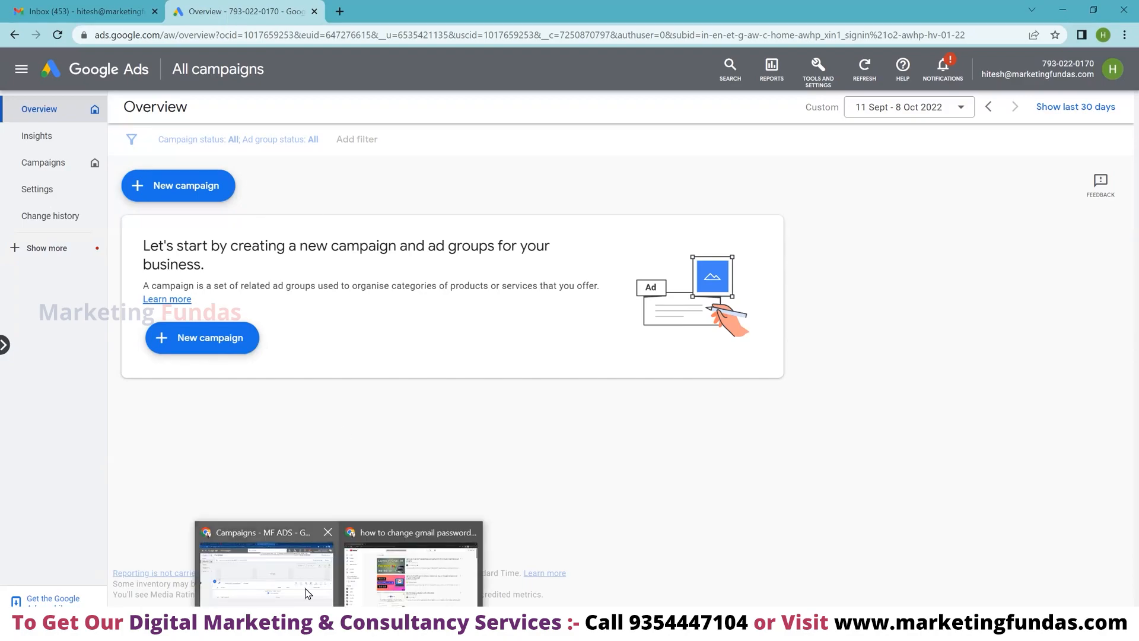
- Return to the client account's Overview window and open the Tools and Settings menu
click(267, 558)
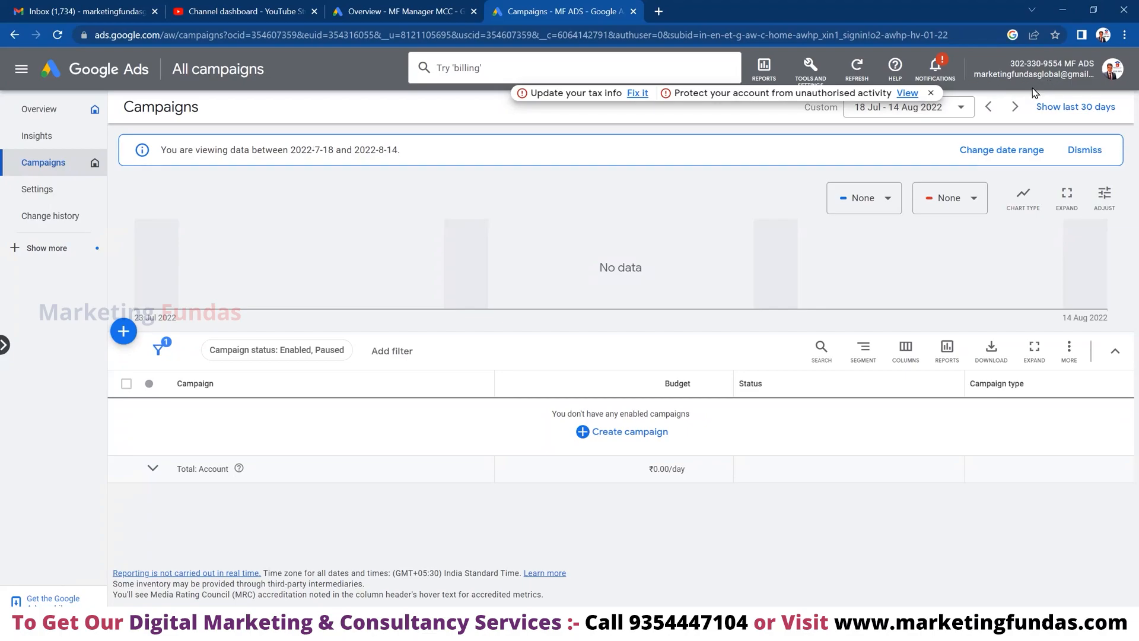
key(alt+Tab)
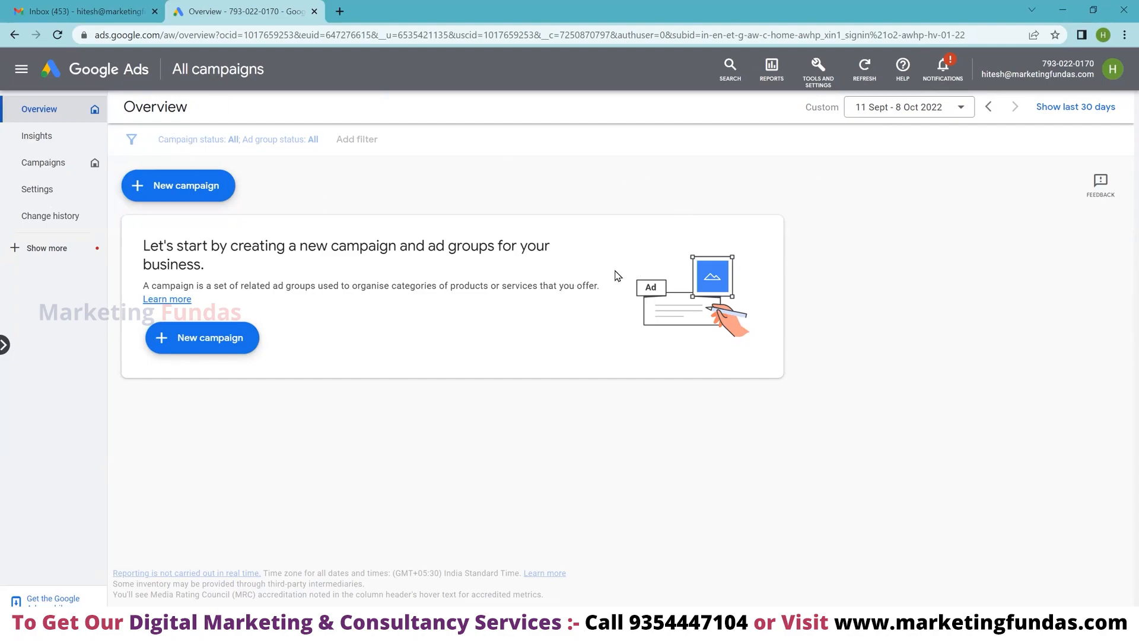
click(819, 73)
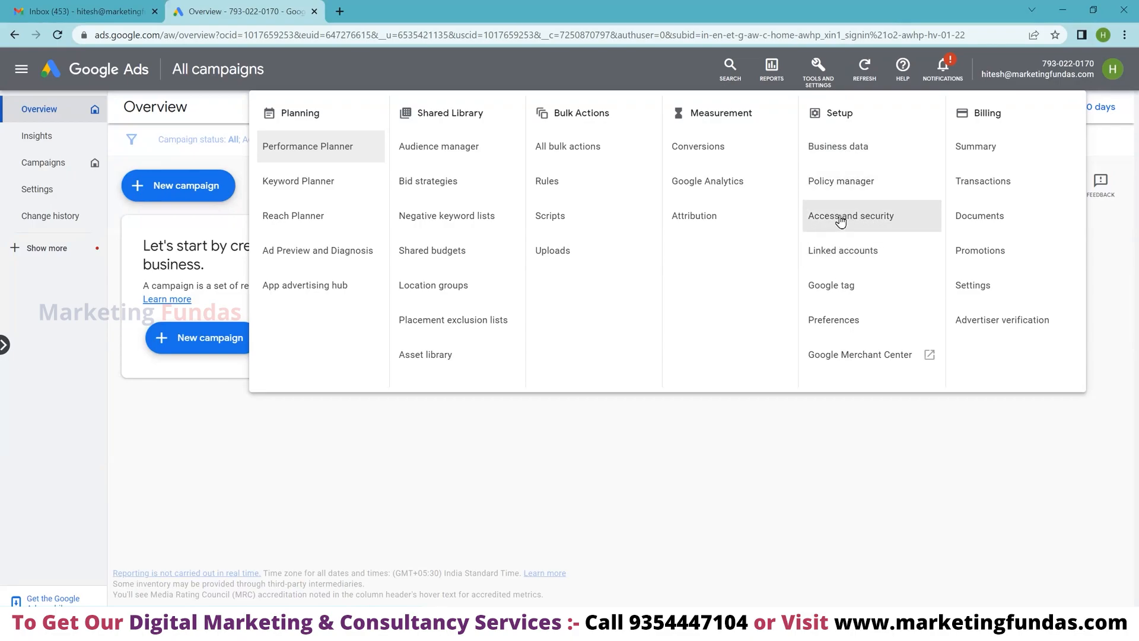
- Go to Access and security and start inviting a new user to the account
click(840, 218)
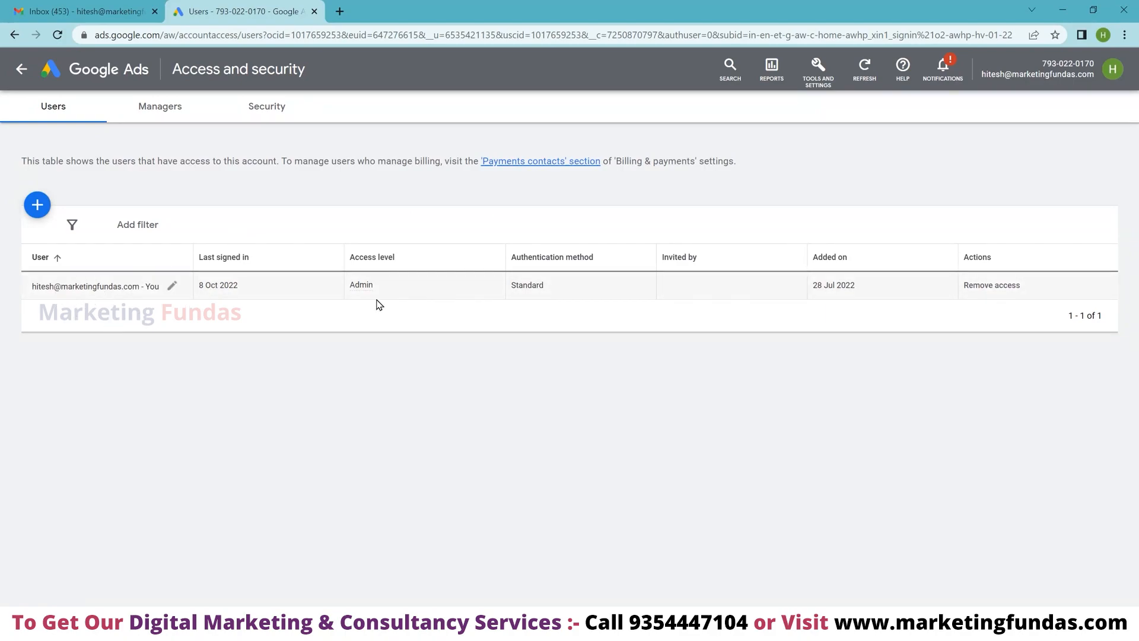
click(37, 205)
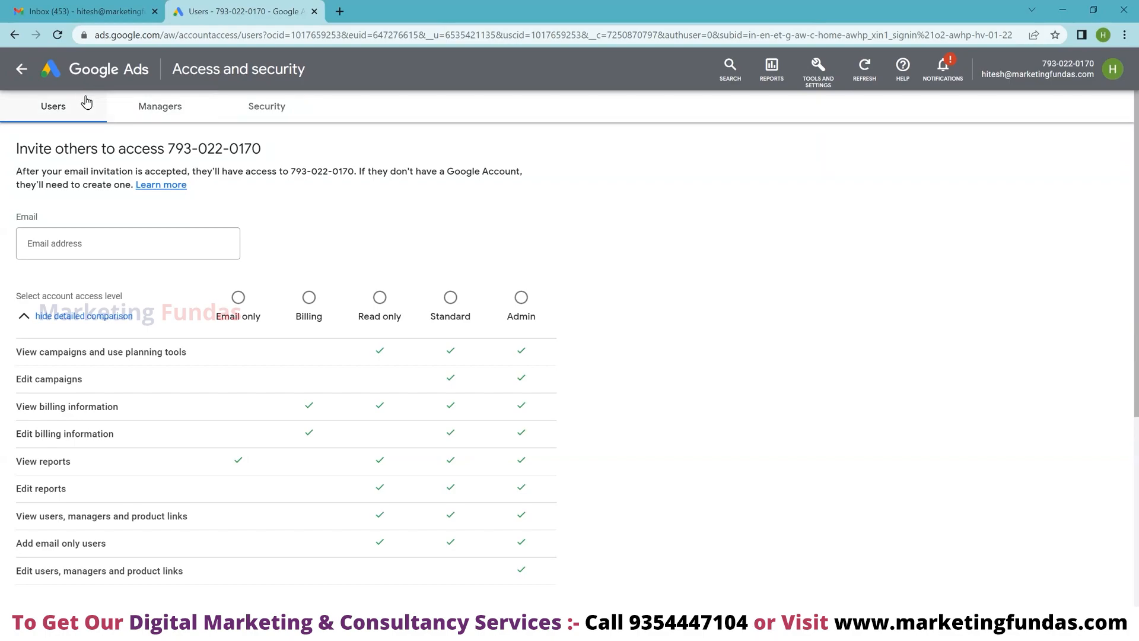
- Enter the invitee's Gmail address in the invite form's Email field
click(101, 246)
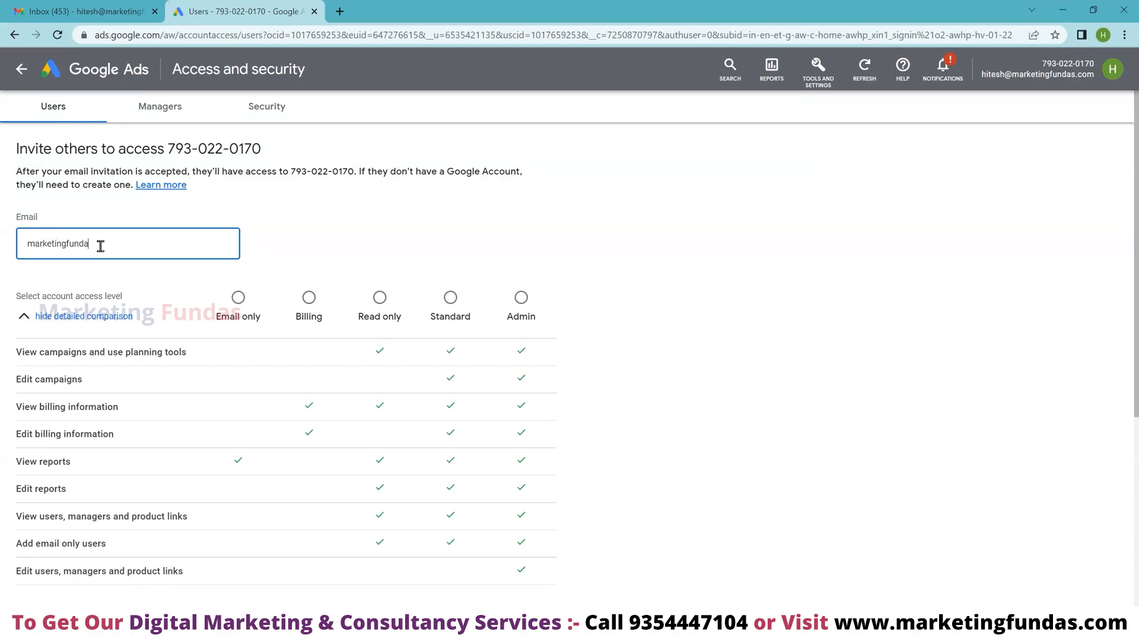
scroll(98, 350, down, 2)
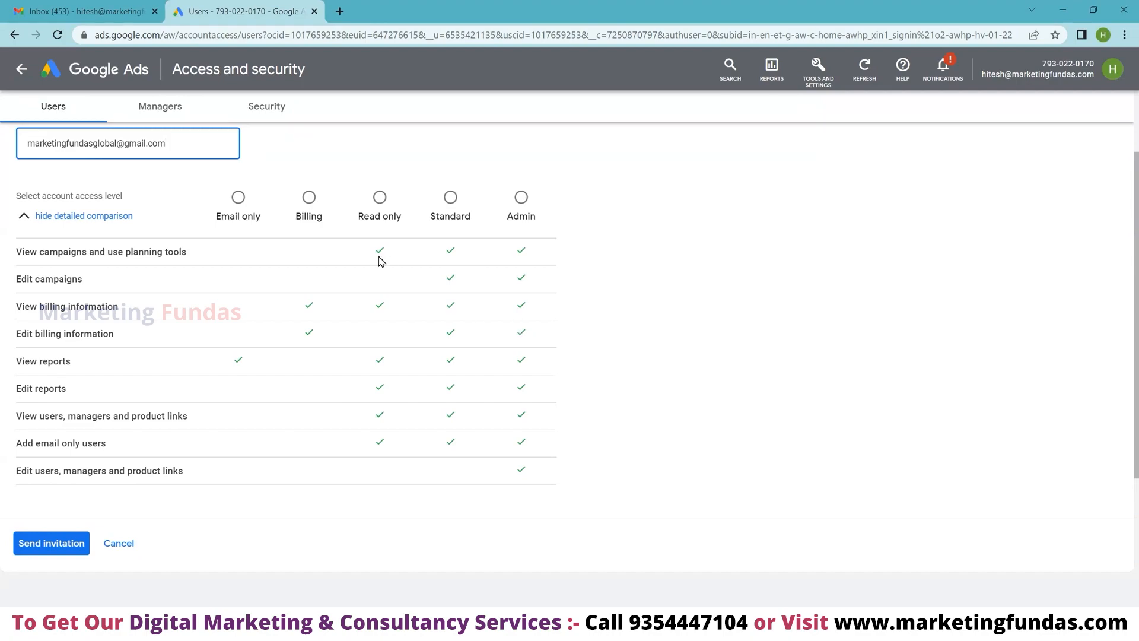
- Choose Standard as the invitee's account access level
click(450, 198)
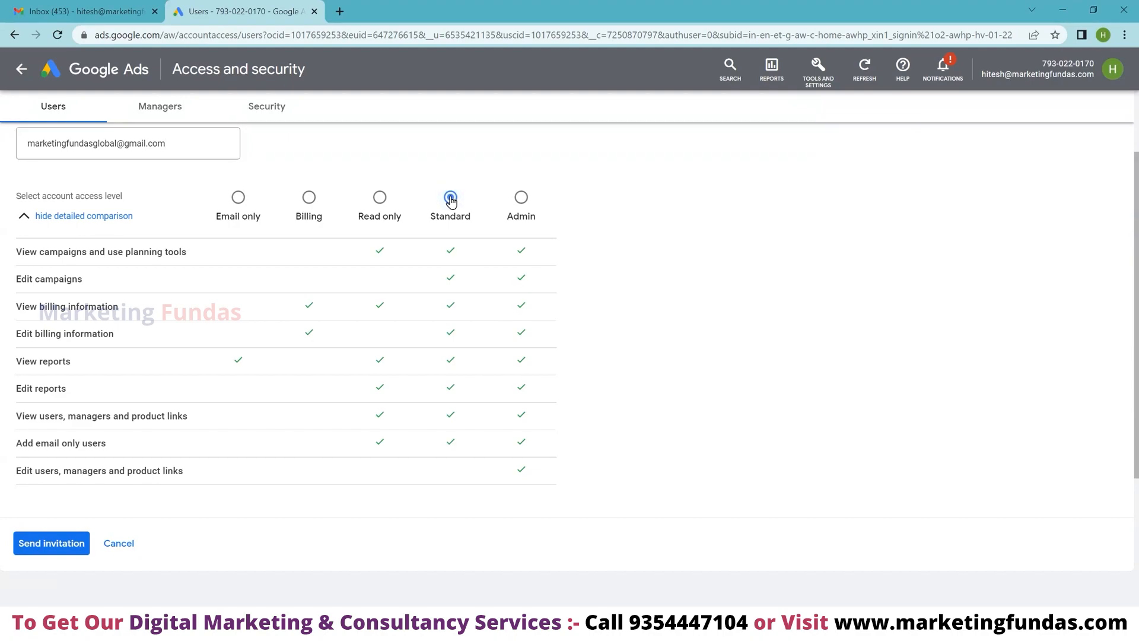
- Send the invitation and review the allowed-domain error under the Email field
click(55, 550)
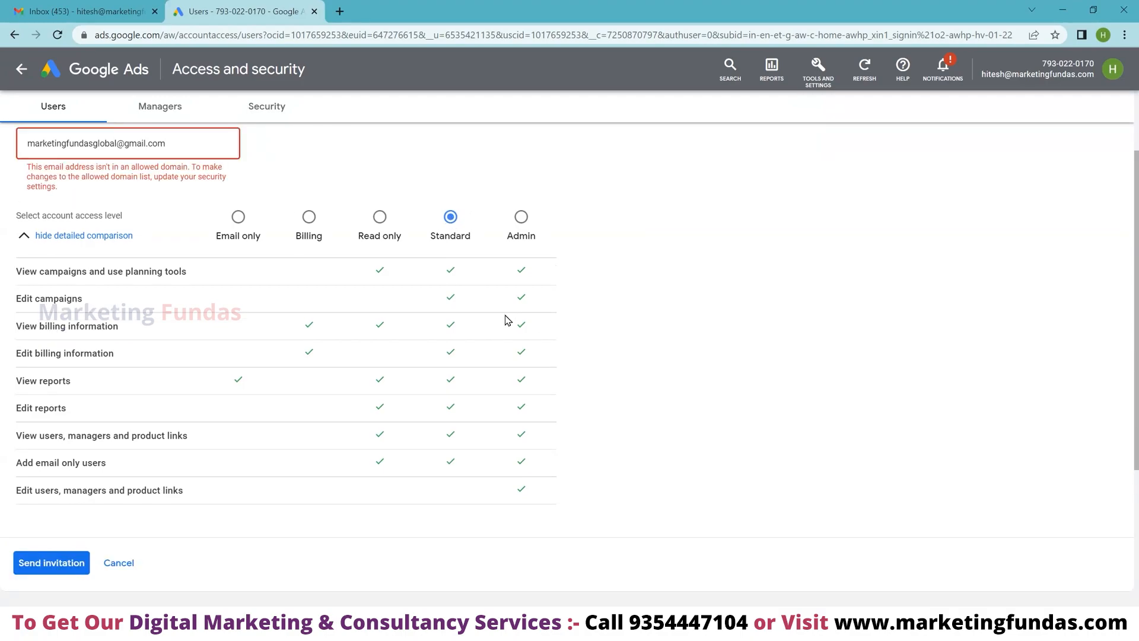
scroll(354, 349, up, 2)
scroll(261, 390, down, 2)
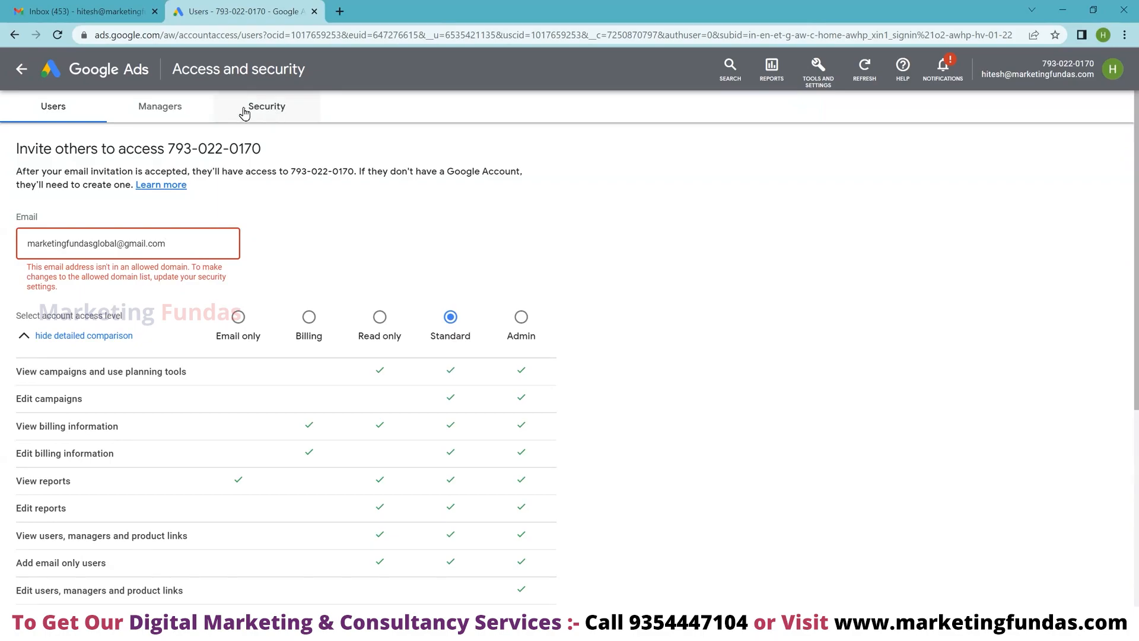
- Select the entered email address, then switch to the Security settings page
triple_click(196, 242)
key(ctrl+c)
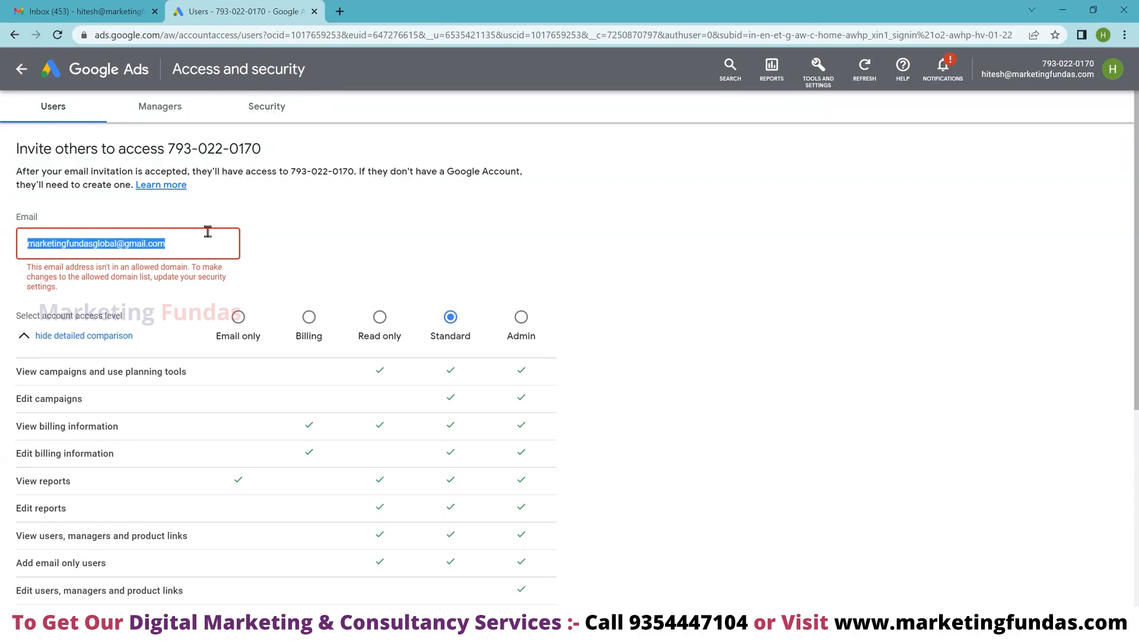
click(268, 108)
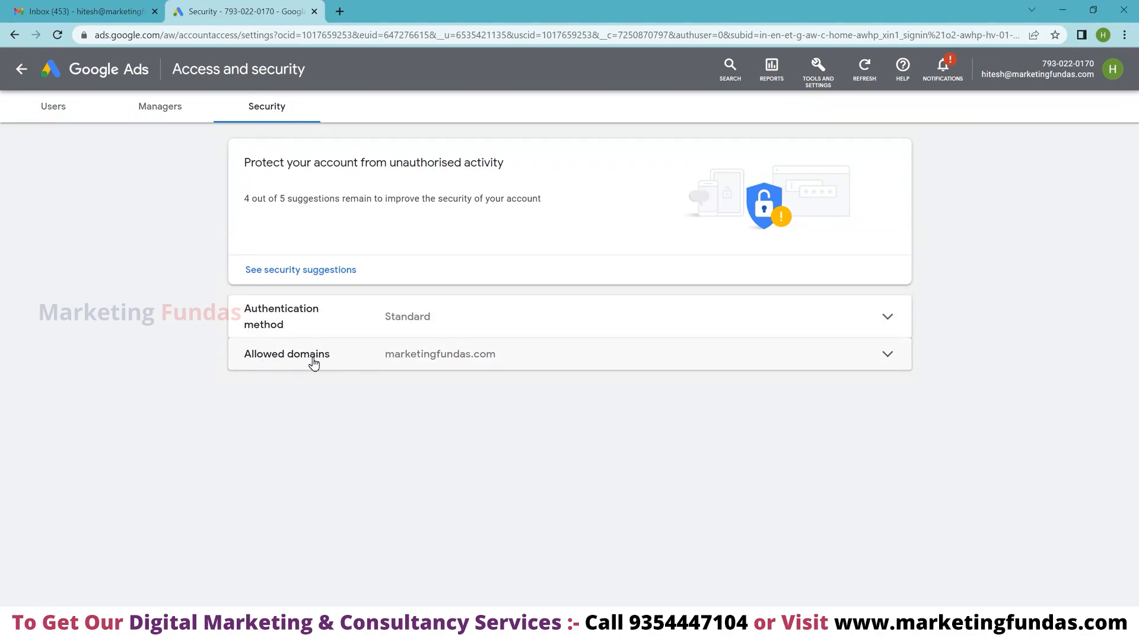
- Add gmail.com to the allowed domains, save, and return to the Users list
click(886, 356)
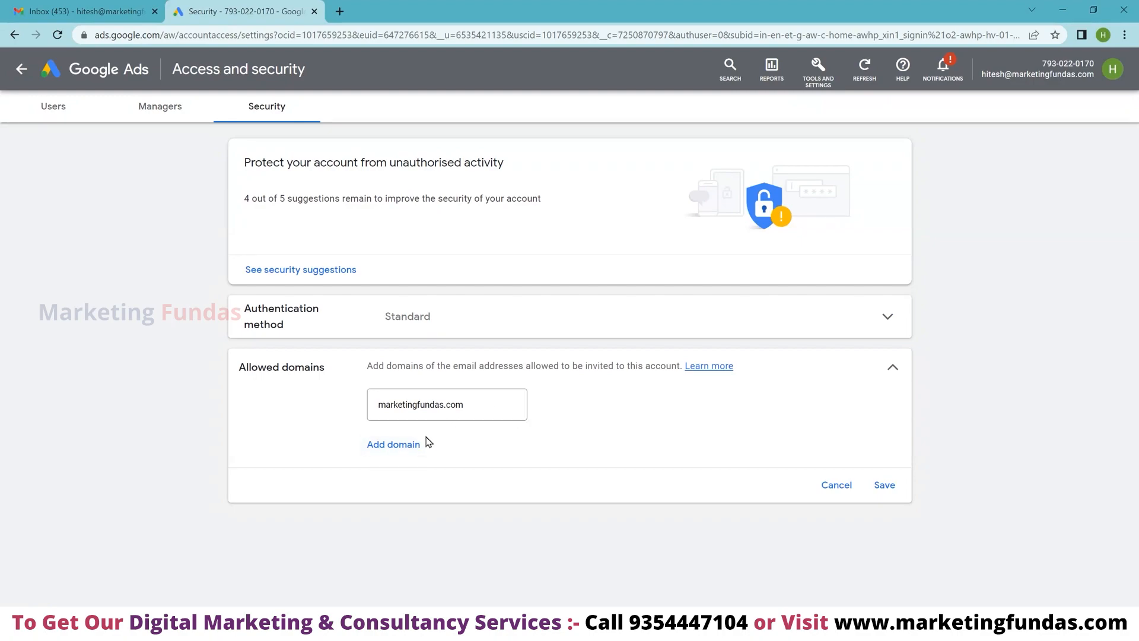
click(403, 451)
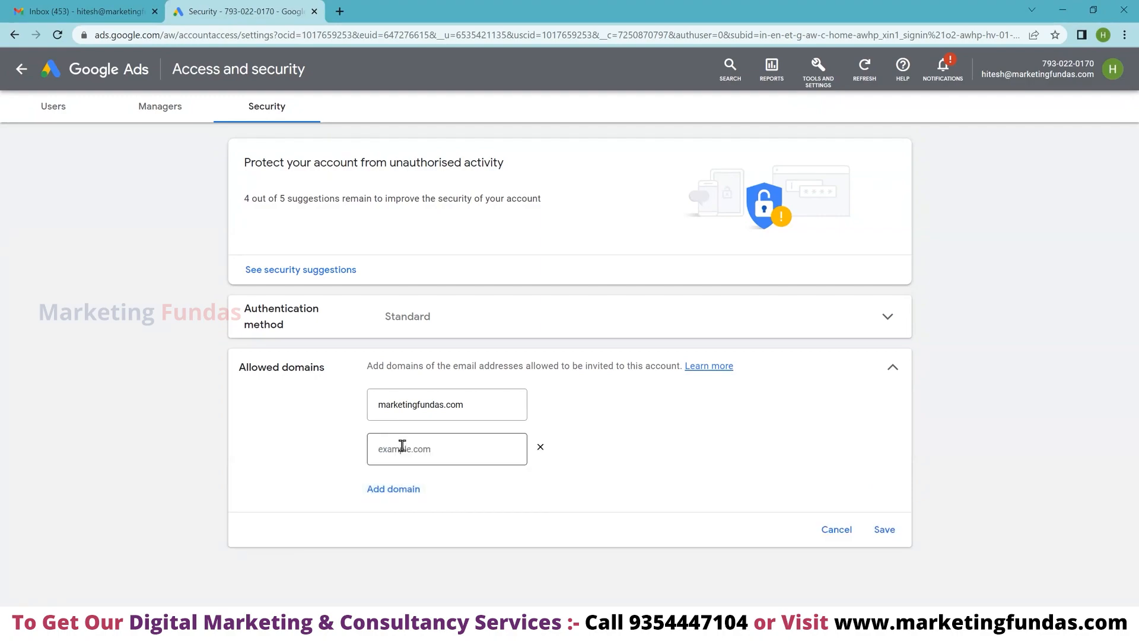
click(442, 447)
text(gma)
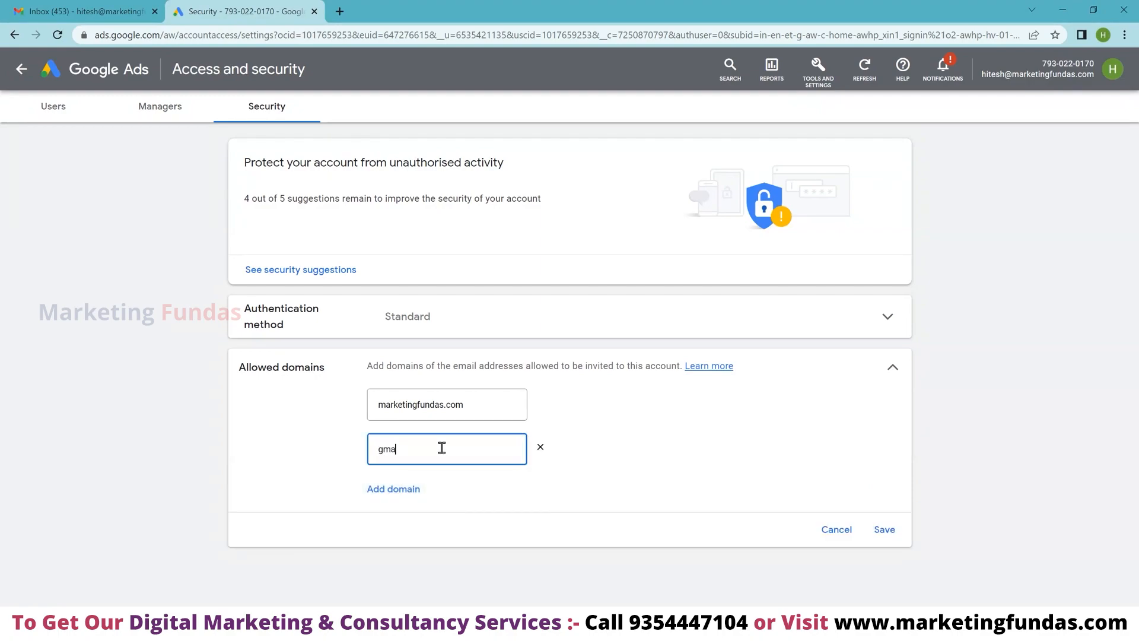
text(il.com)
click(885, 529)
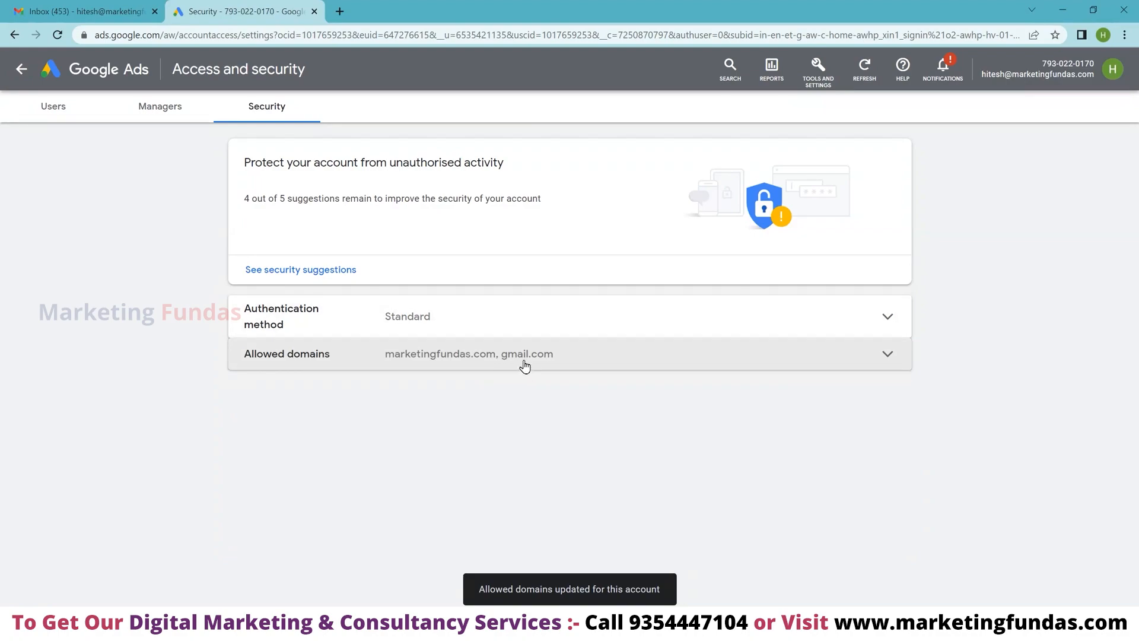
click(52, 111)
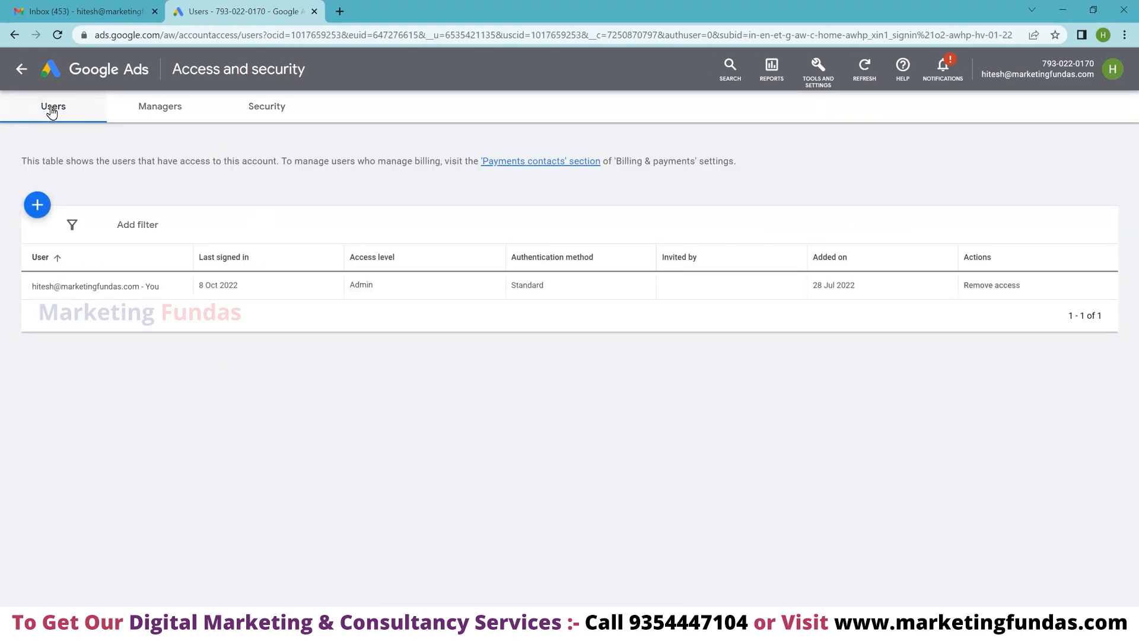
- Invite the pasted Gmail address with Standard access and send the invitation
click(36, 205)
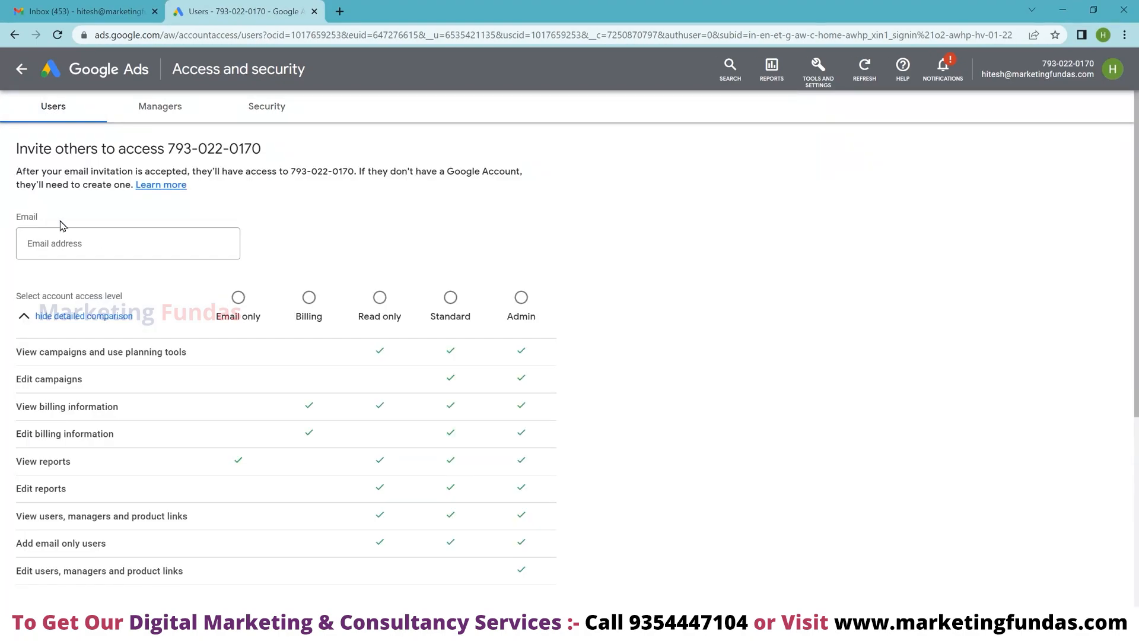
click(147, 244)
key(ctrl+v)
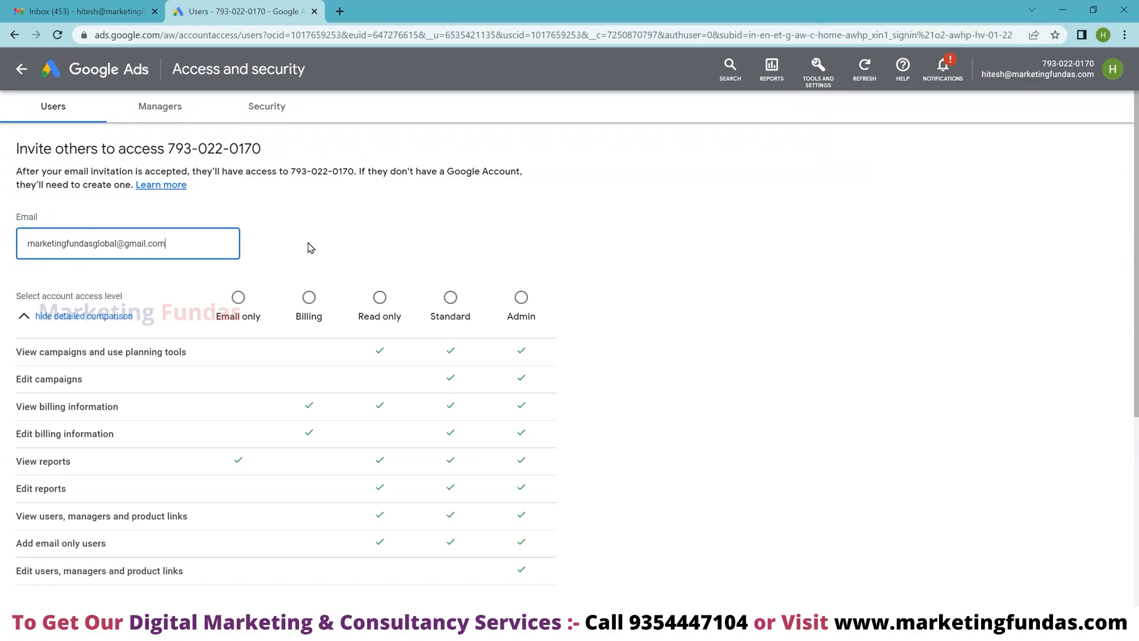
click(451, 297)
scroll(605, 288, down, 5)
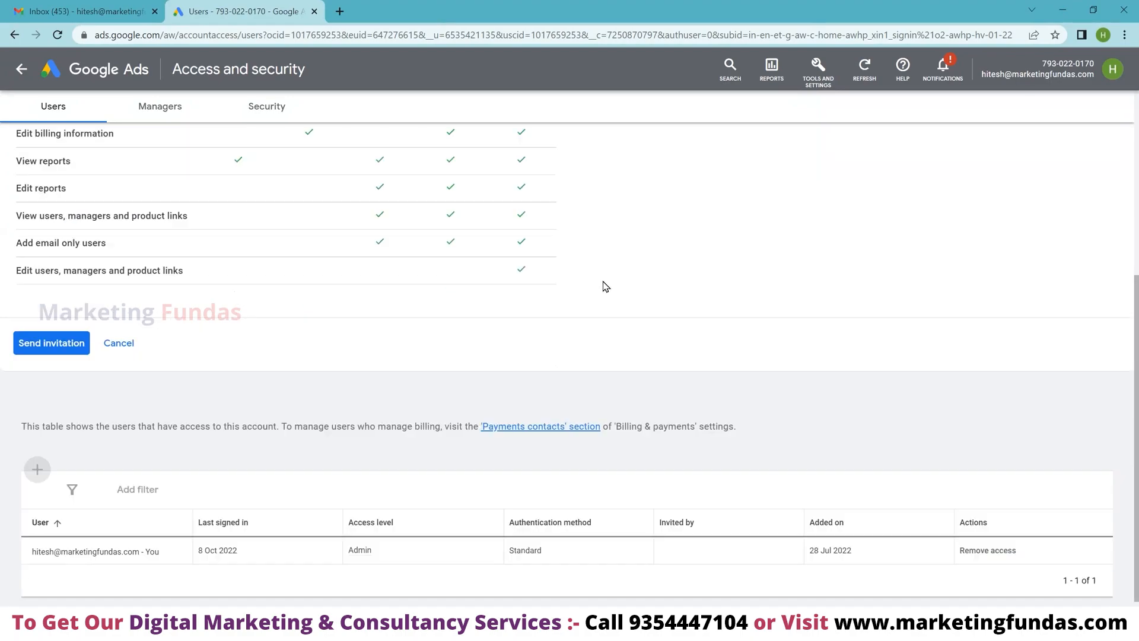
click(47, 347)
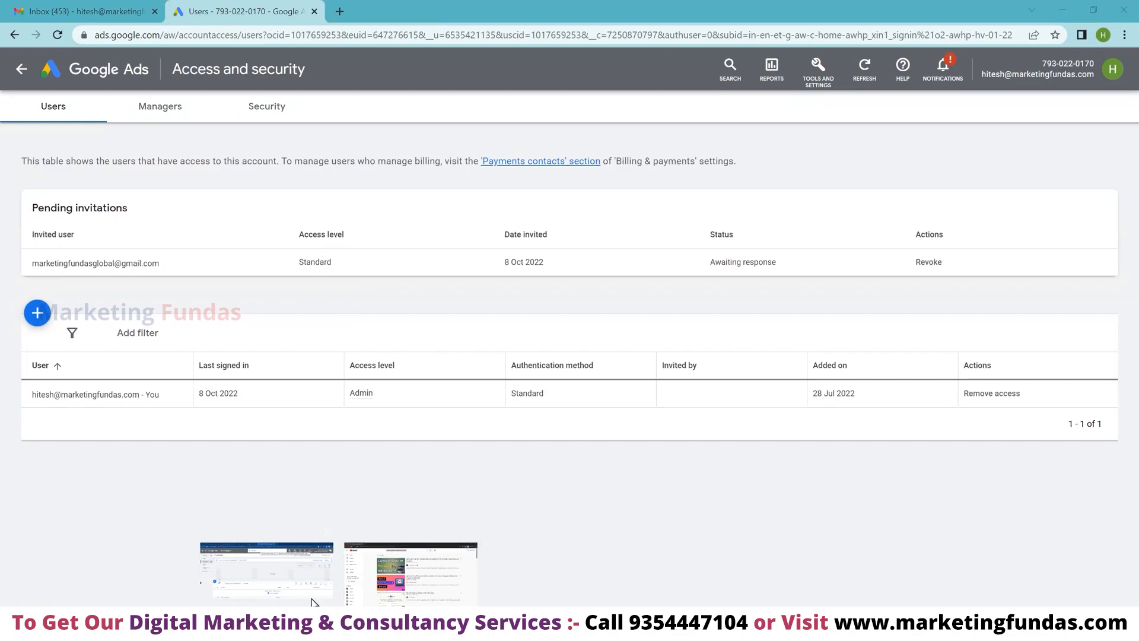
- Bring up the other Ads account's window and reload its Campaigns page
click(312, 571)
click(58, 36)
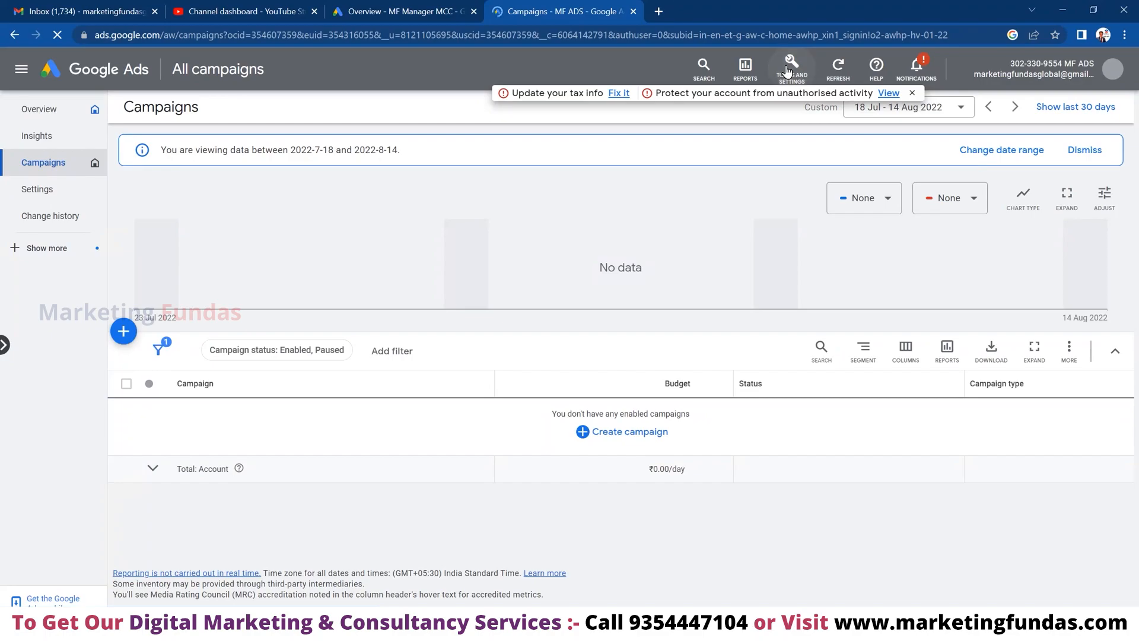
- Check the MF ADS account's Managers and Users under Access and security, then switch to Gmail
click(792, 71)
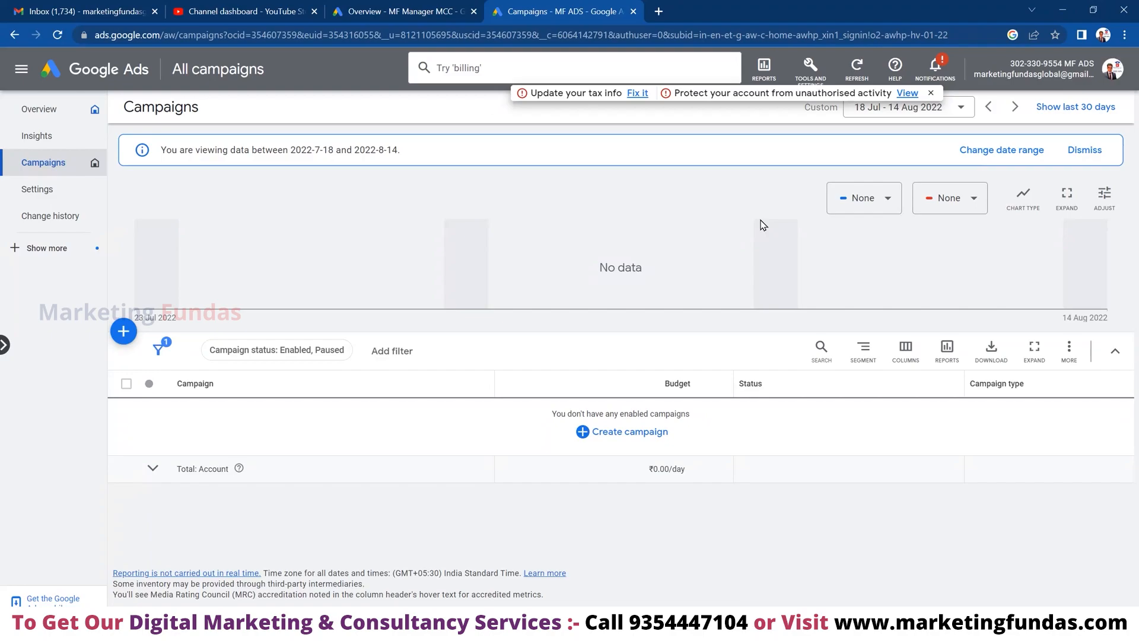
click(818, 74)
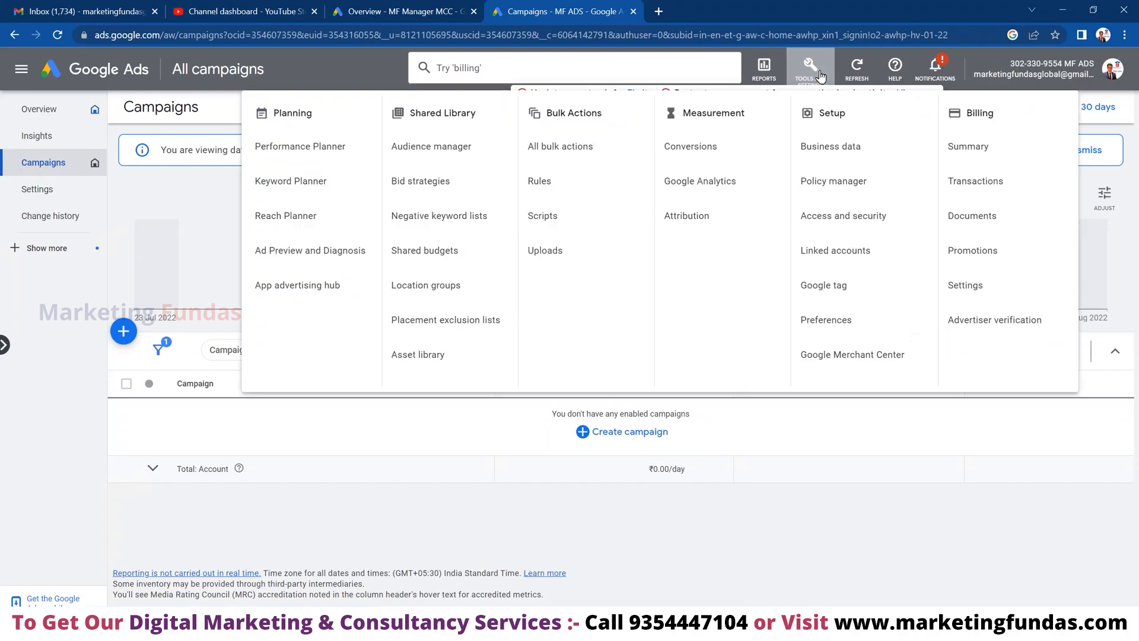
click(844, 218)
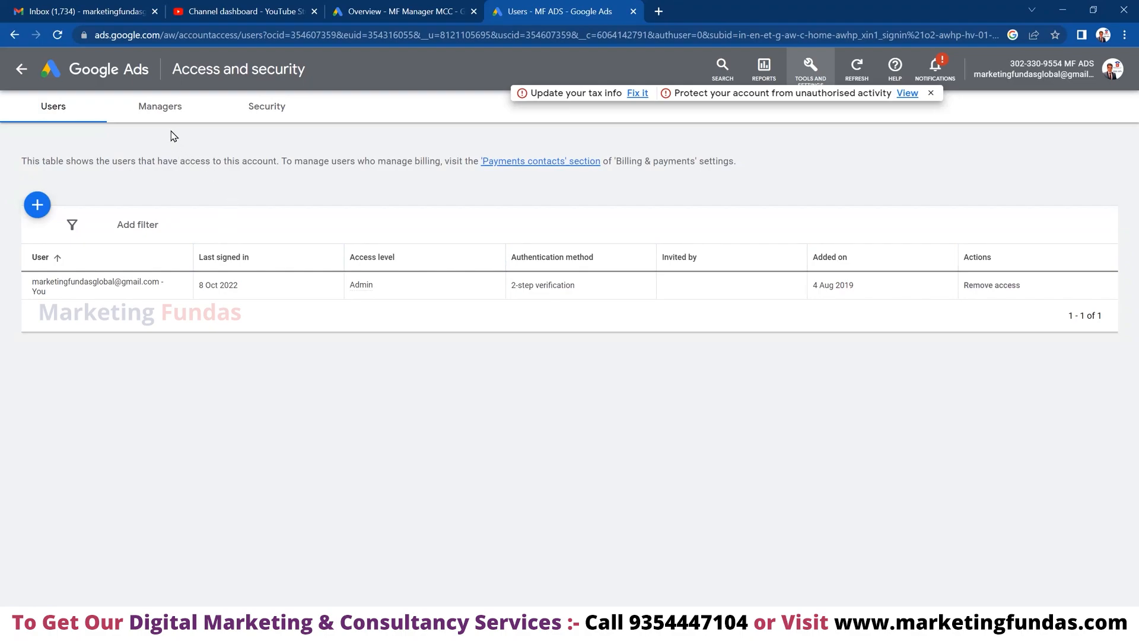
click(166, 111)
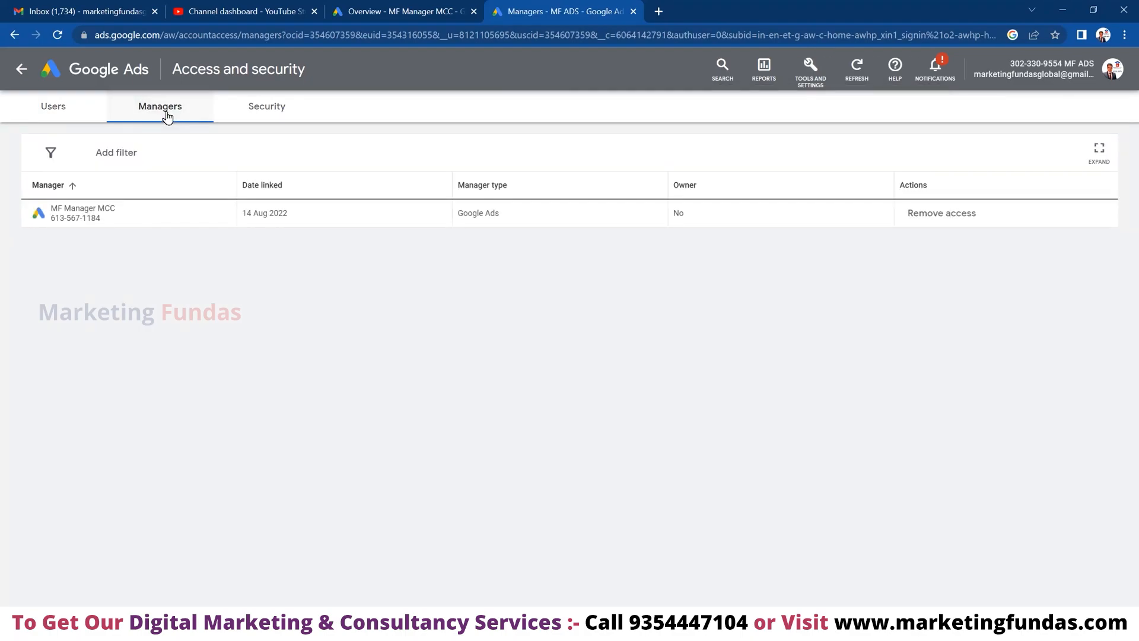
click(52, 108)
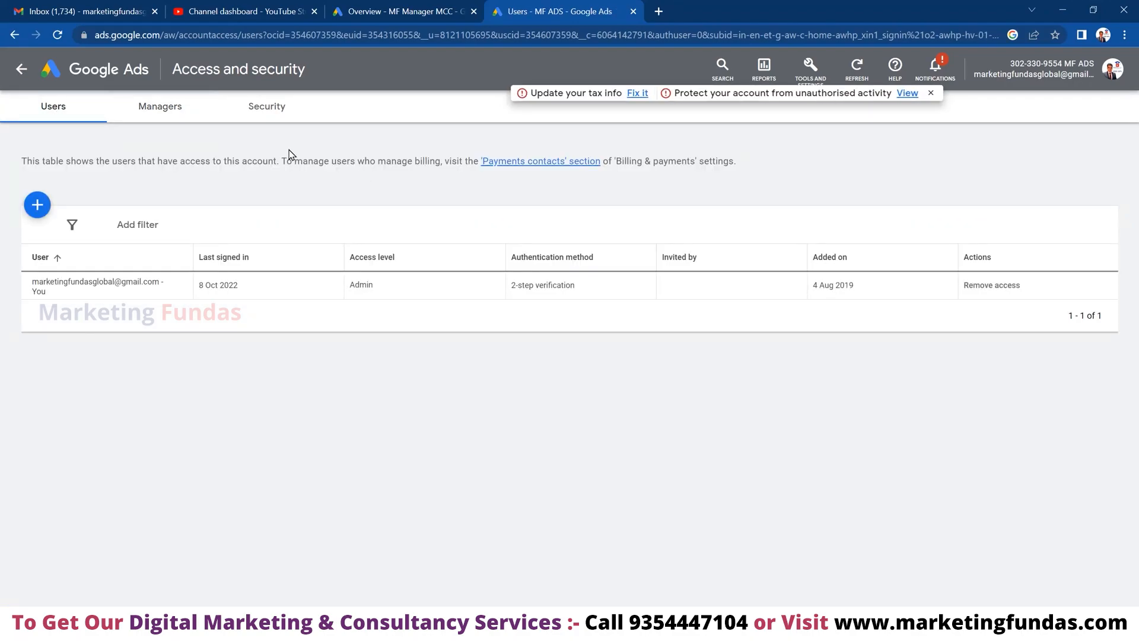
click(86, 9)
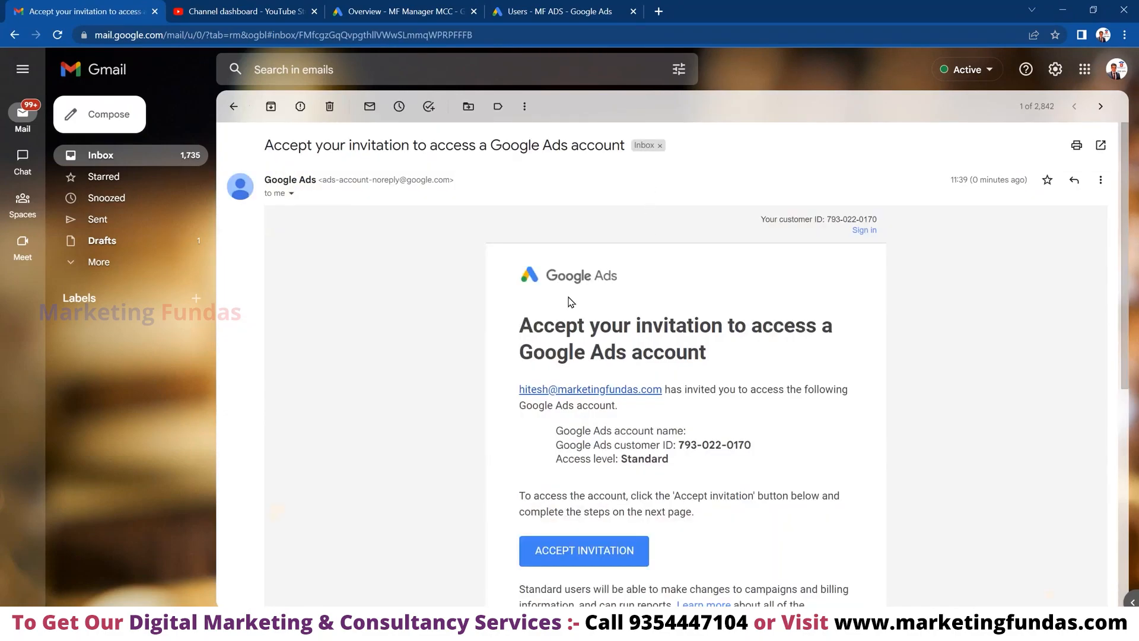
click(101, 156)
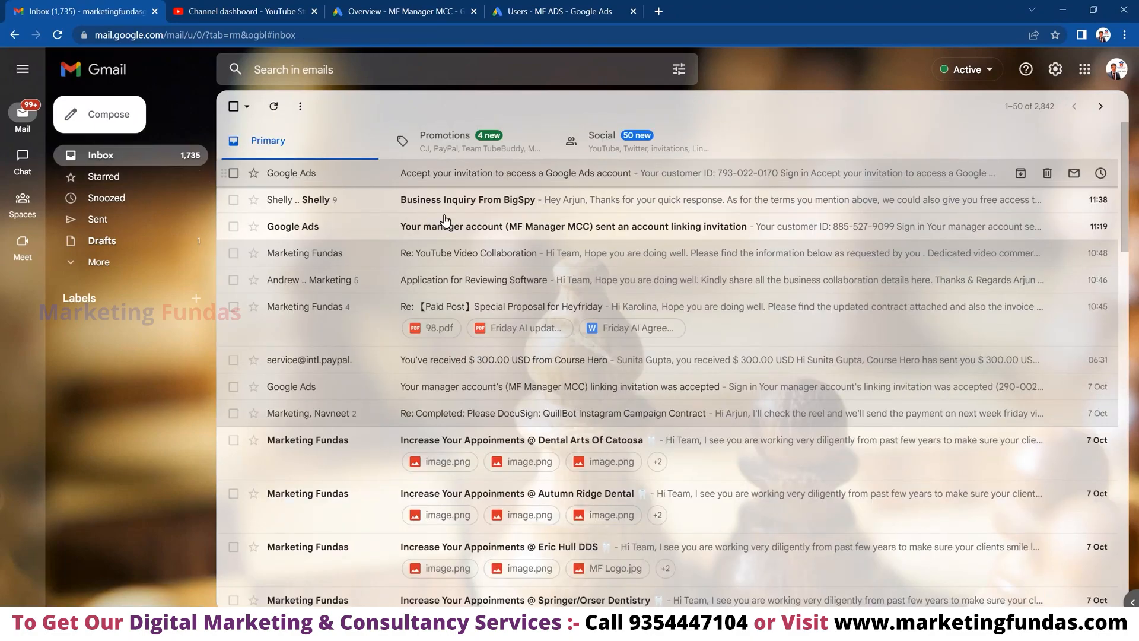
click(504, 181)
scroll(426, 343, down, 1)
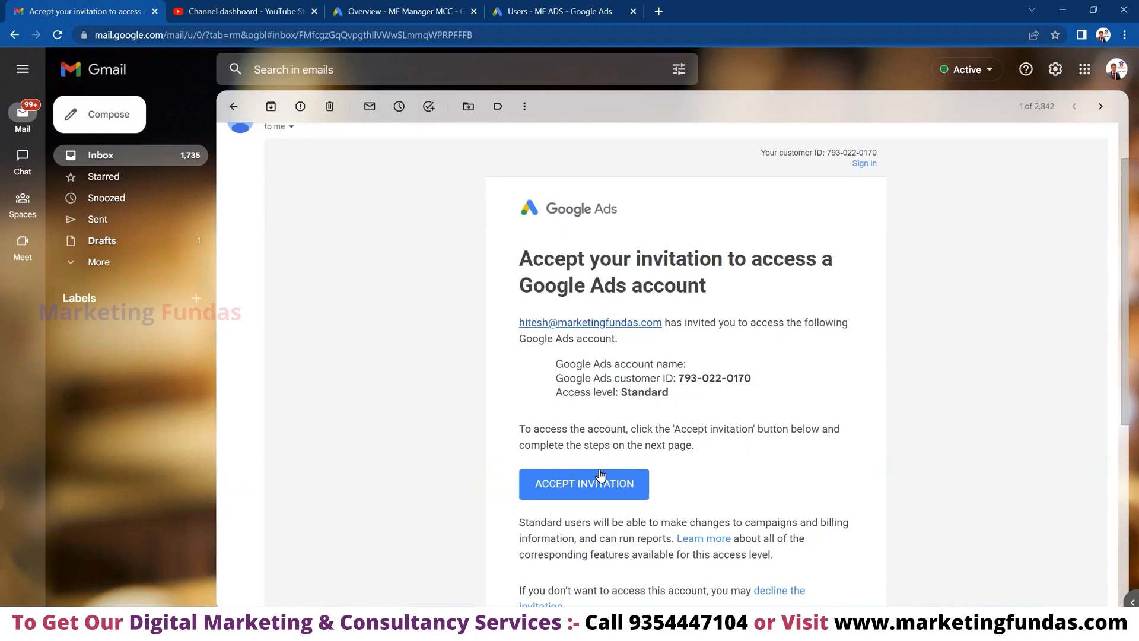
scroll(601, 474, down, 1)
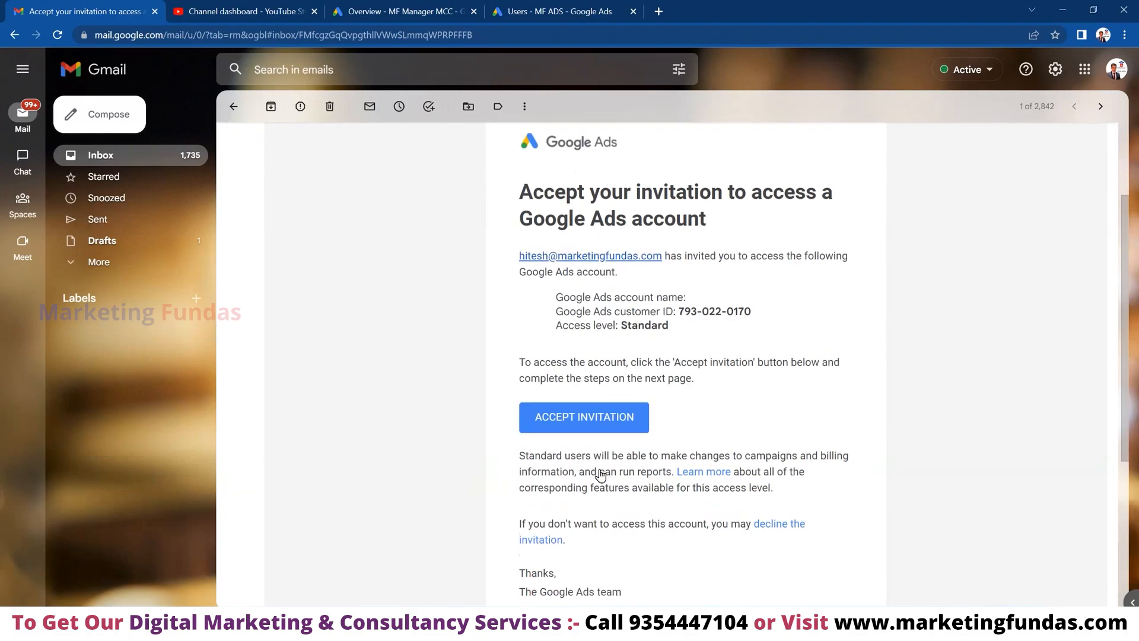